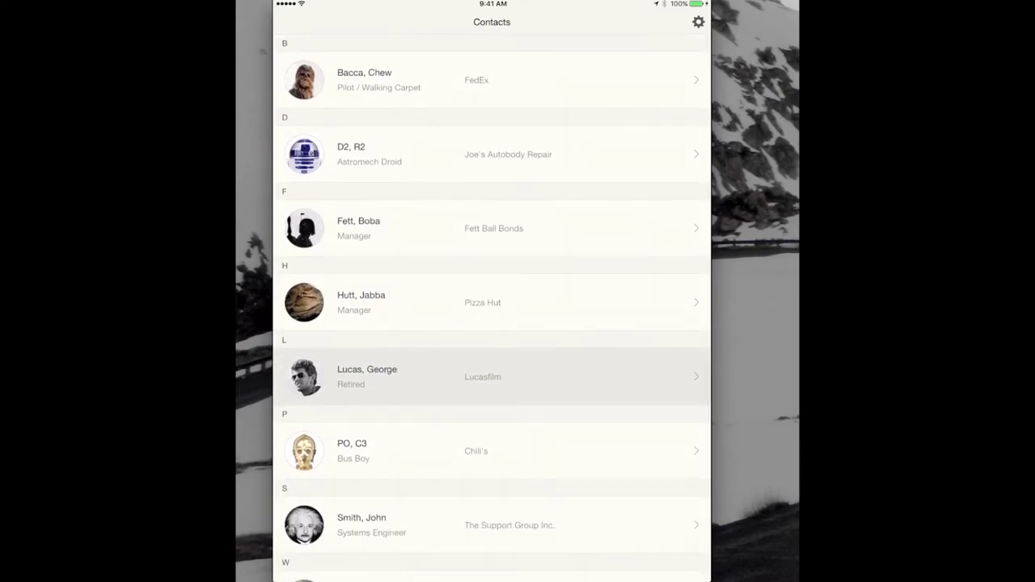
# In FileMaker Pro, check the phone Go to Layout step's Animation list, leaving it at None
pyautogui.press('super+Tab')
pyautogui.press('super+Tab')
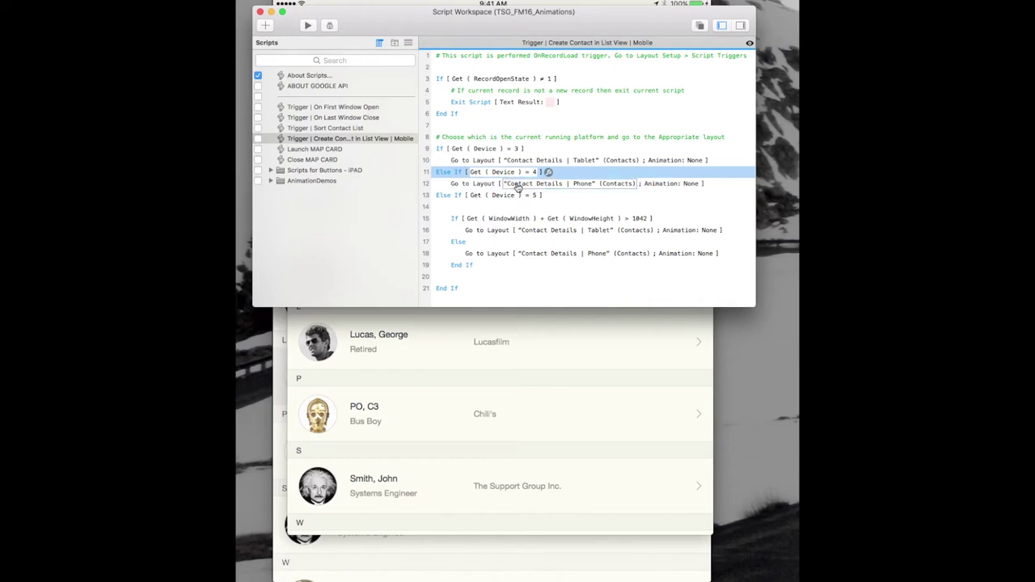
pyautogui.click(476, 184)
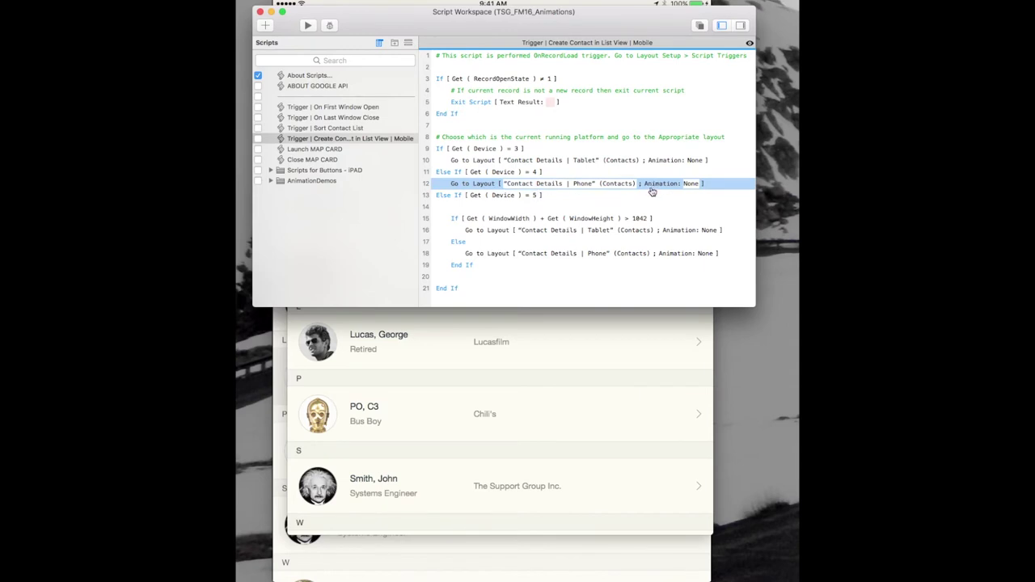
pyautogui.click(689, 185)
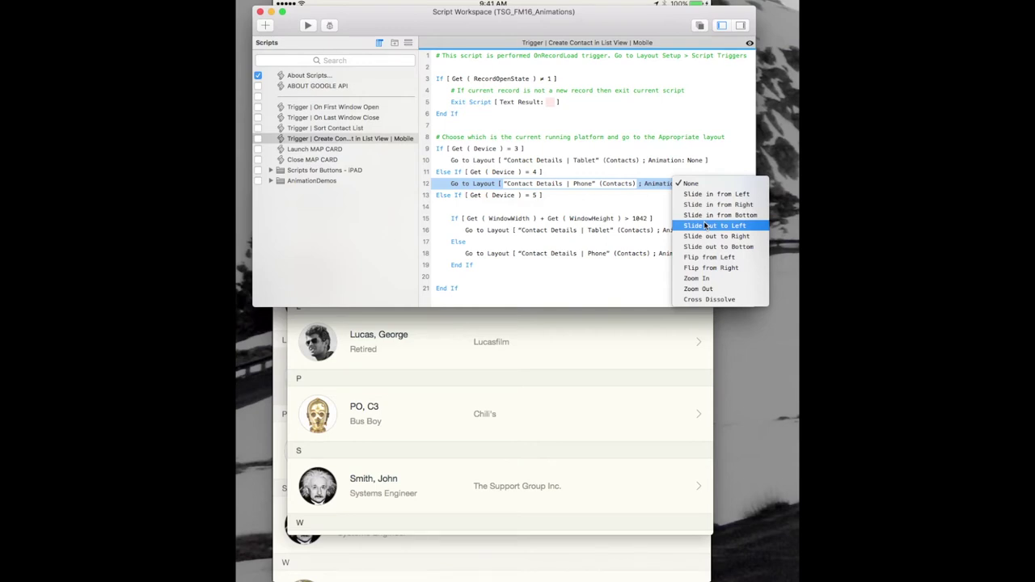
pyautogui.click(655, 19)
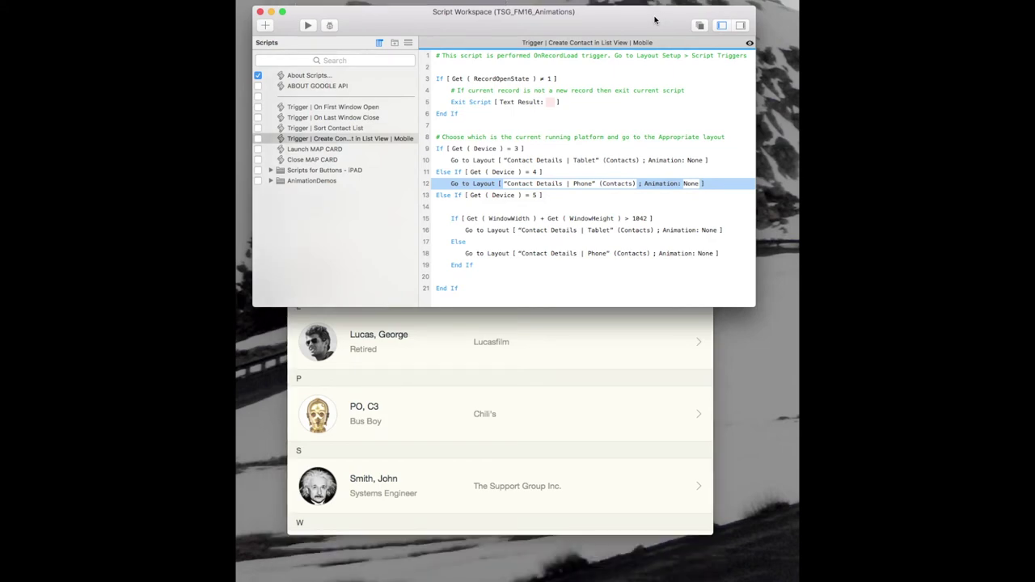
pyautogui.press('super+Tab')
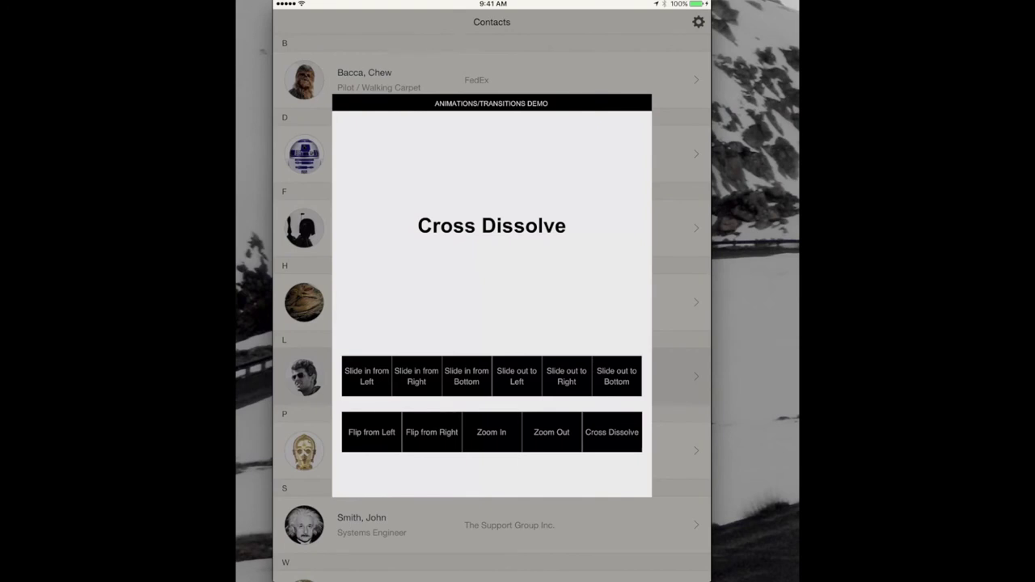
# Preview the Slide in from Left, Right and Bottom transitions, then Flip from Left
pyautogui.click(366, 376)
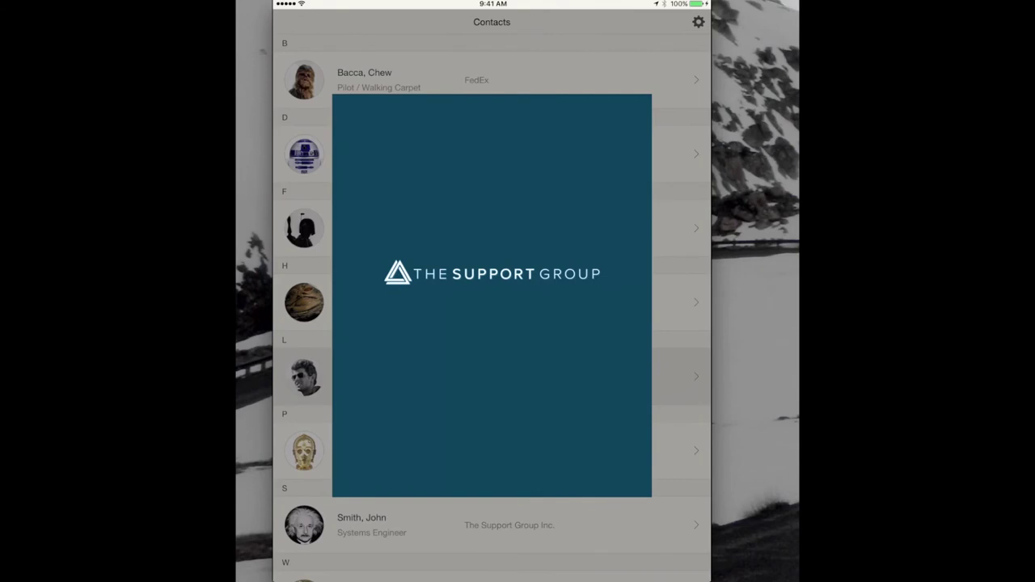
pyautogui.click(416, 376)
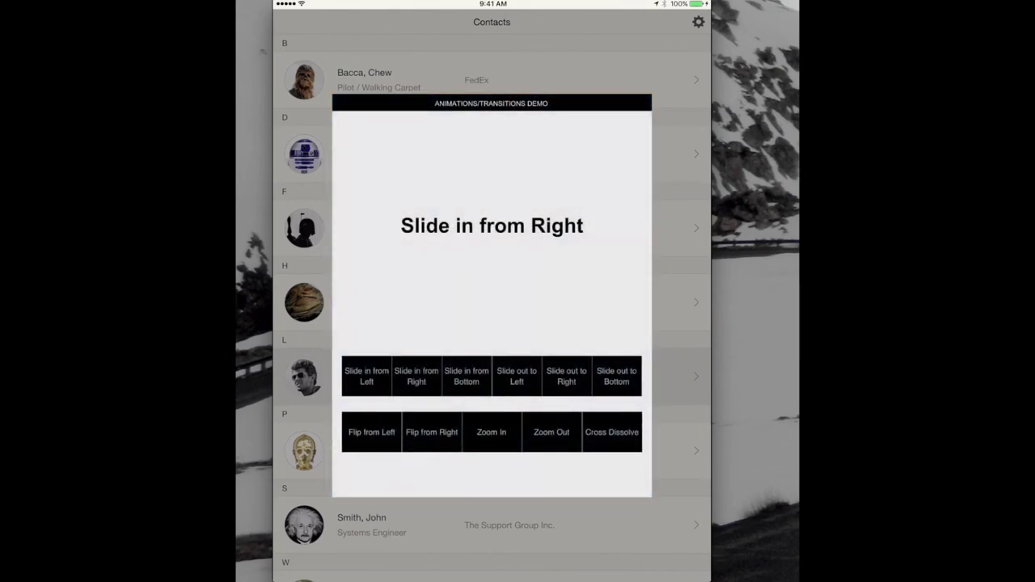
pyautogui.click(467, 376)
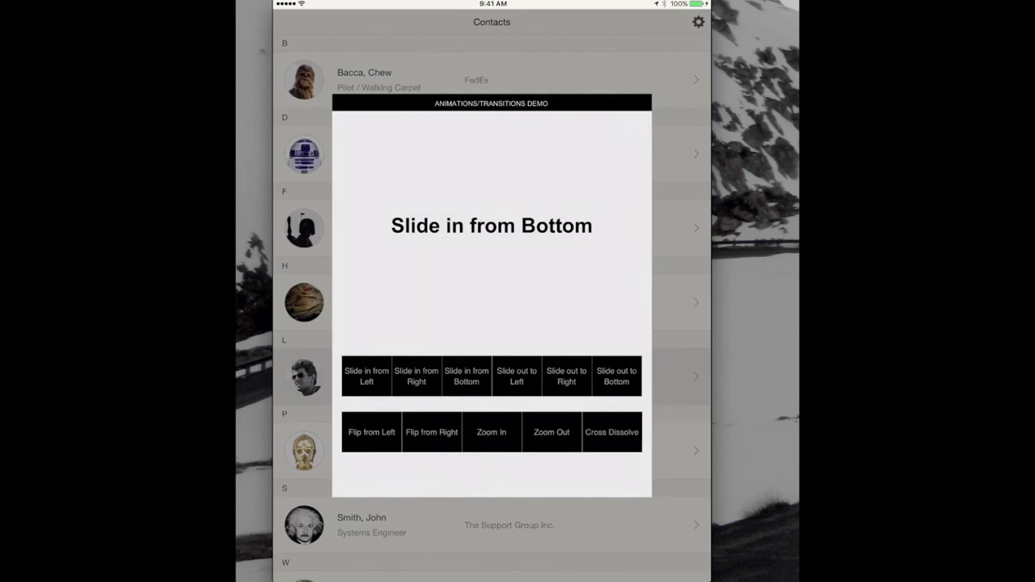
pyautogui.click(371, 432)
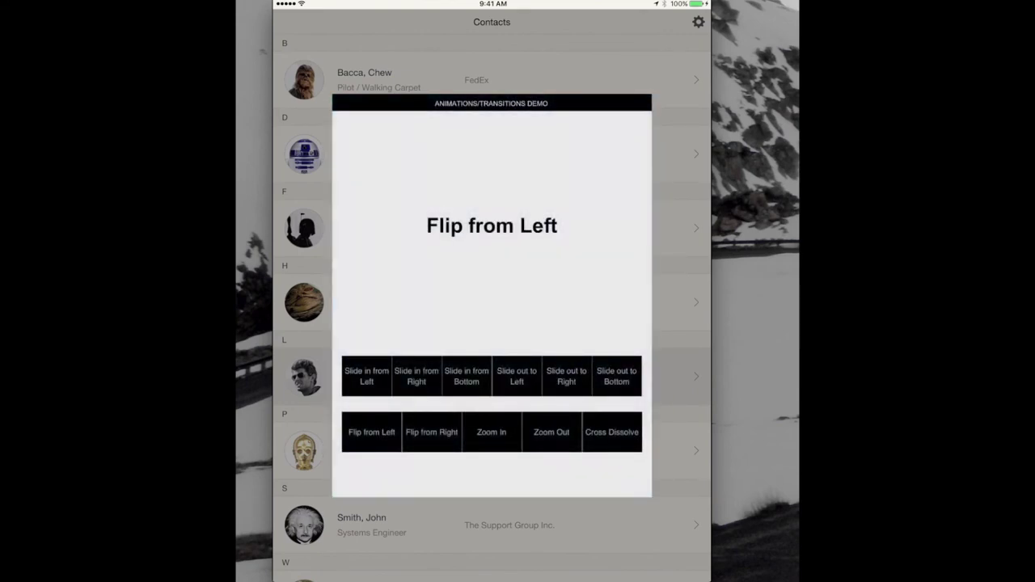
# Preview the Flip from Right, Zoom In, Zoom Out and Cross Dissolve transitions in the demo card
pyautogui.click(432, 432)
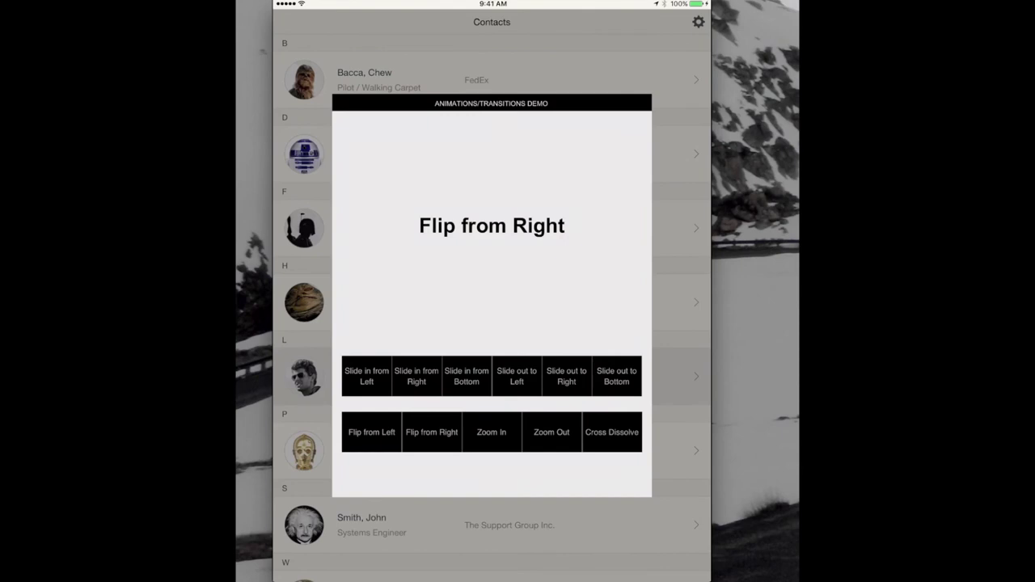
pyautogui.click(491, 432)
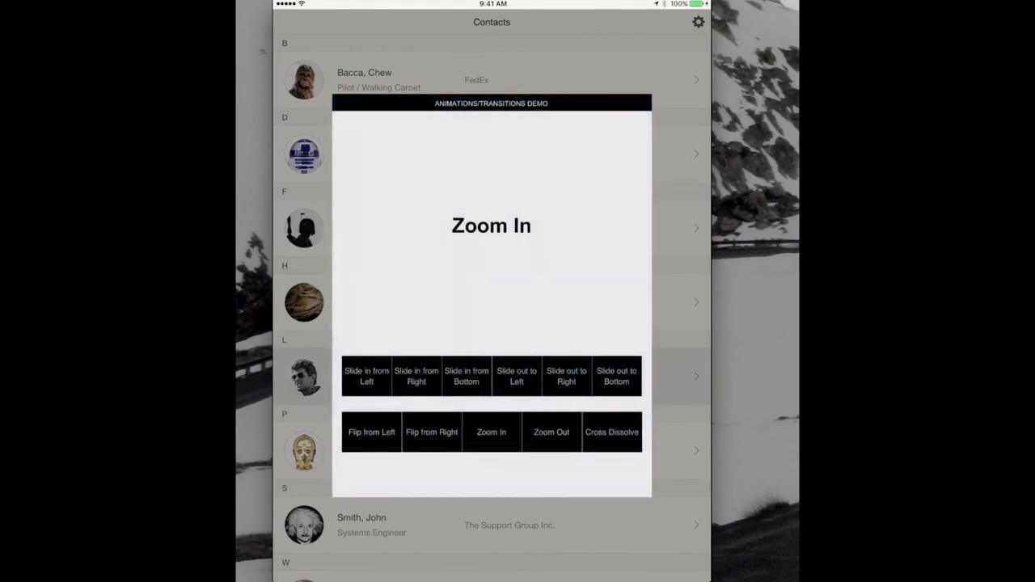
pyautogui.click(551, 431)
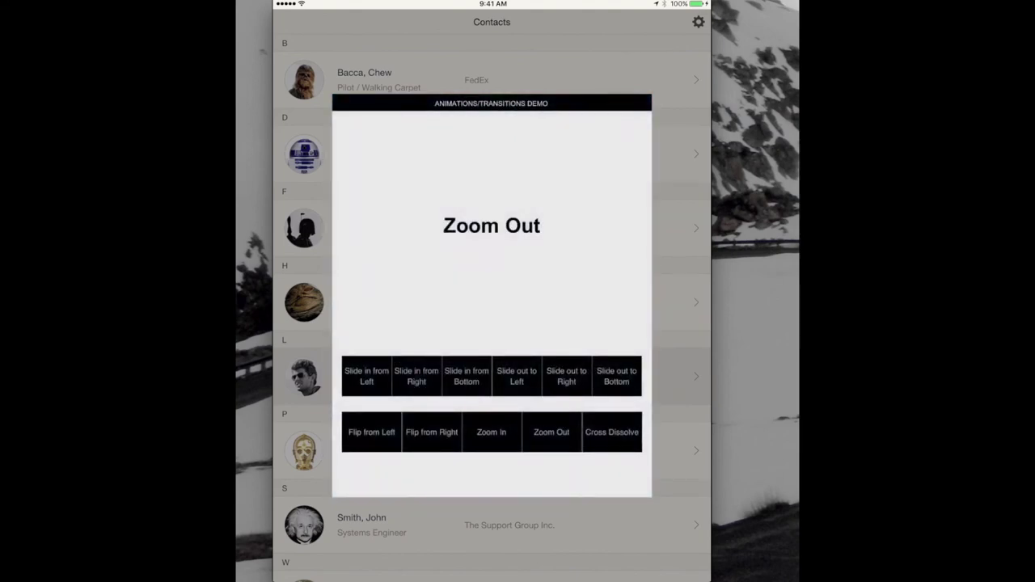
pyautogui.click(611, 432)
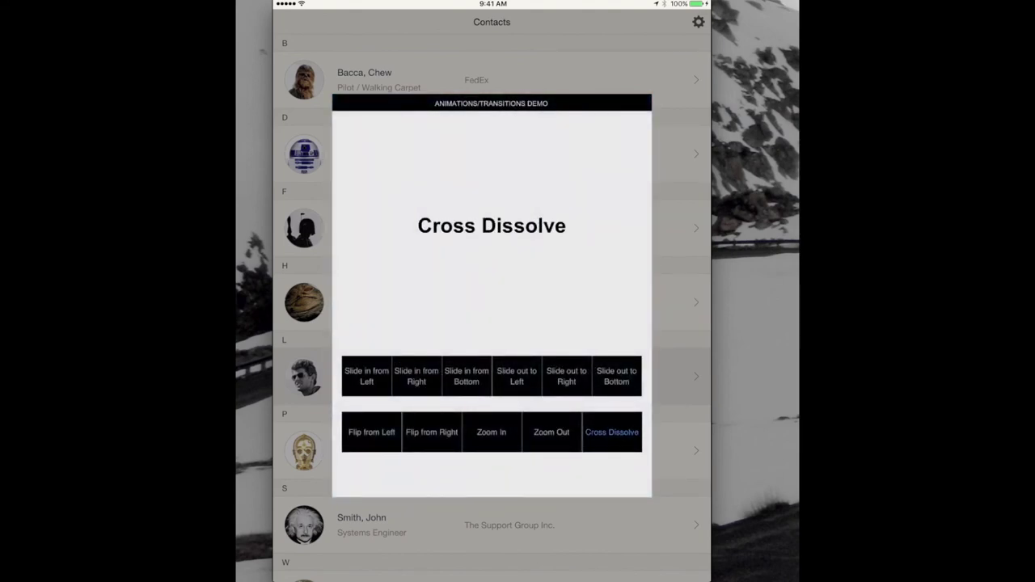